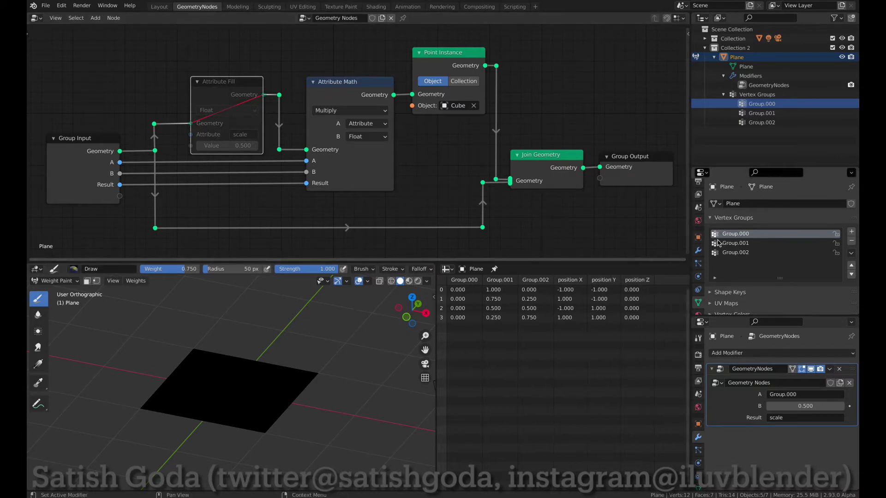
scroll(213, 392, "up", 1)
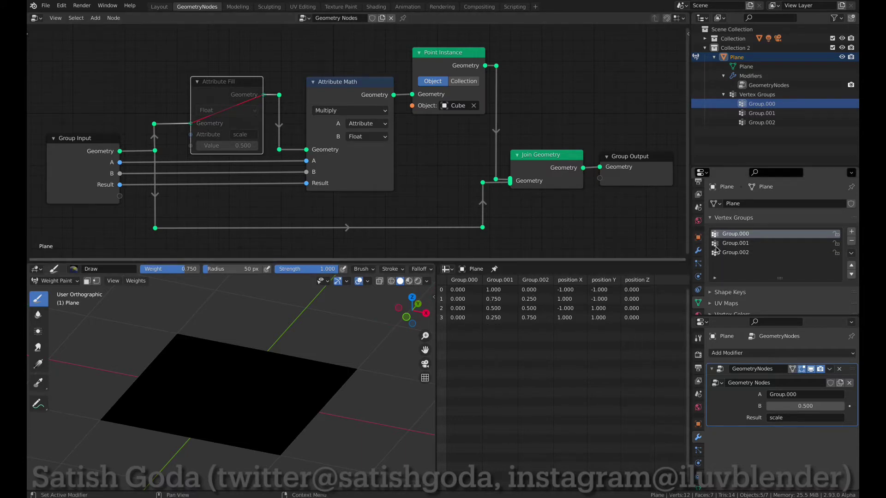
Display the Group.001 and Group.002 weight gradients on the plane, and check the result attribute choices
left_click(735, 243)
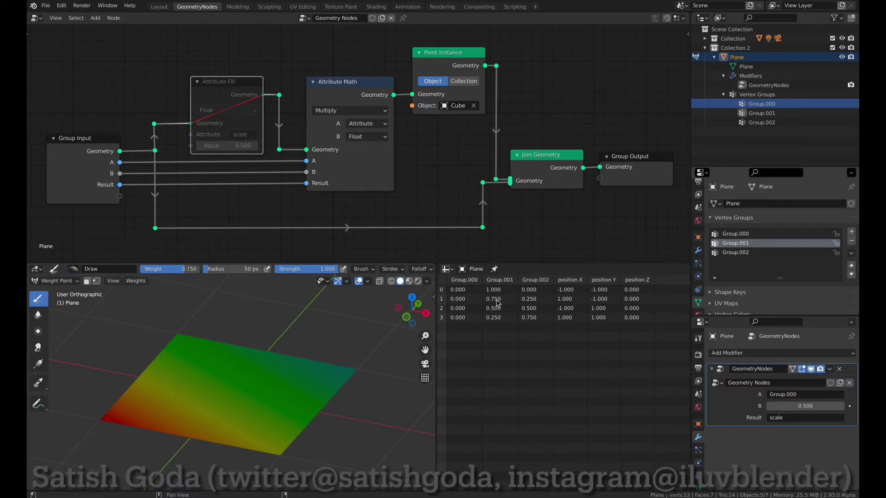
middle_click_drag(339, 357, 306, 391)
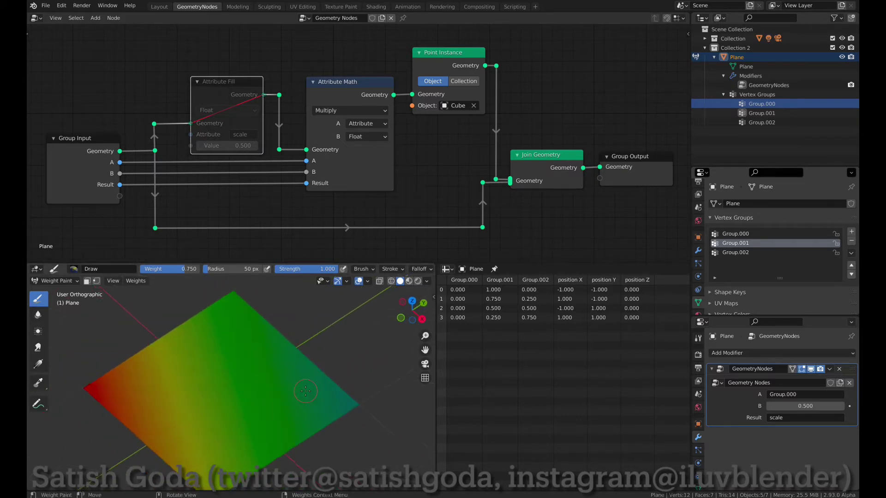
scroll(306, 392, "down", 2)
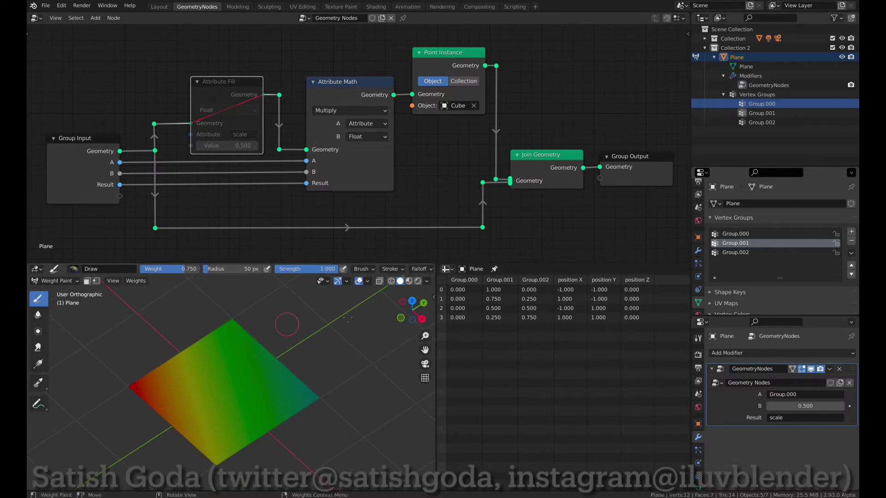
left_click(735, 252)
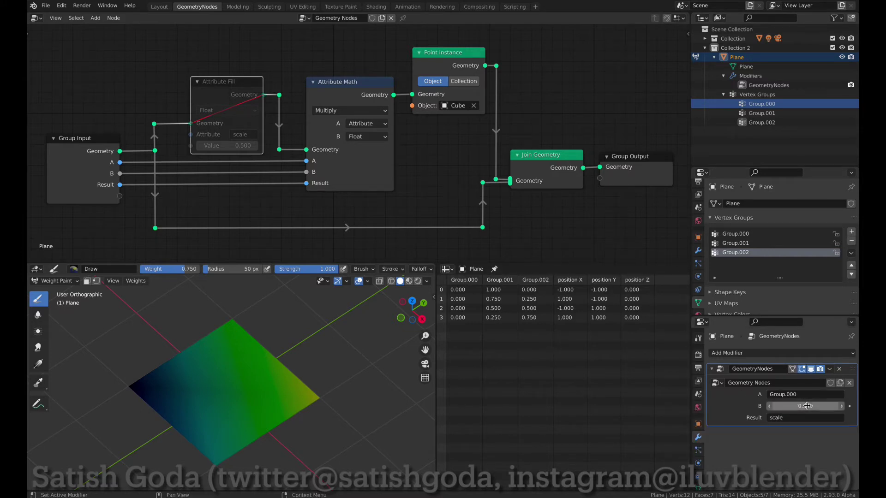
left_click(780, 419)
key("Escape")
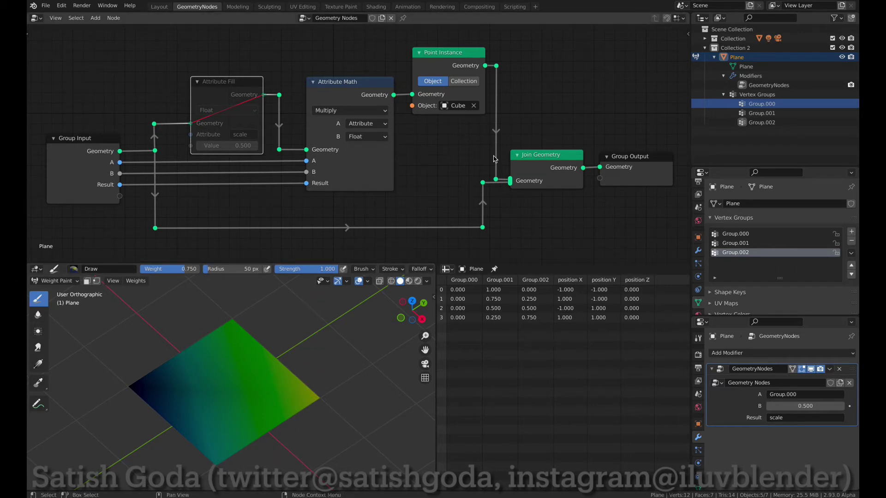
Set the modifier's input A to Group.001 and multiplier B to 1.0
double_click(805, 395)
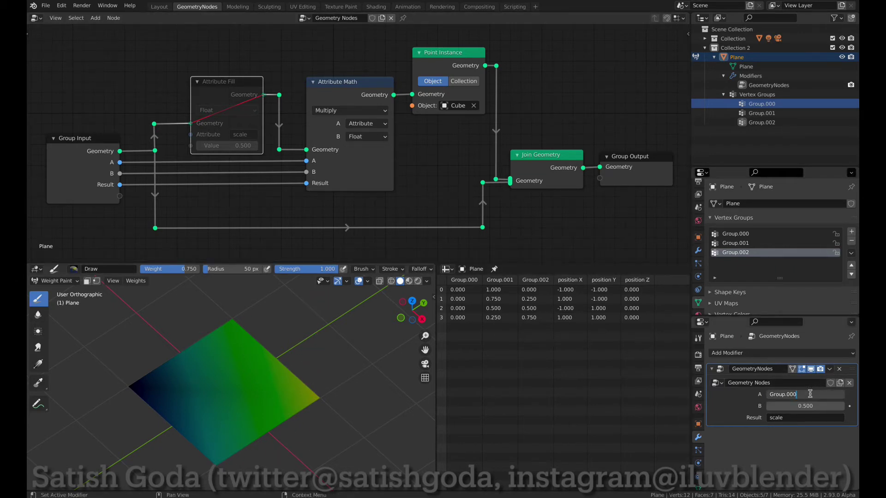
type("1")
key("Return")
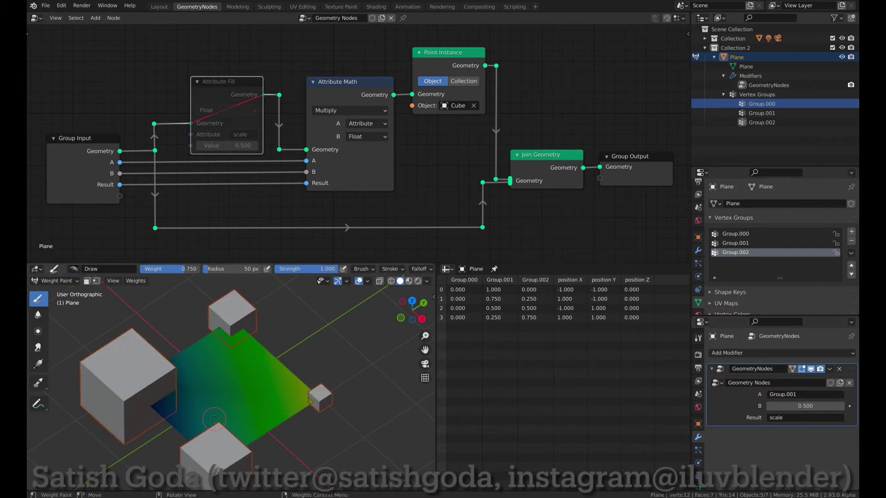
mouse_move(208, 412)
middle_mouse_down()
mouse_move(226, 417)
mouse_move(151, 389)
middle_mouse_up()
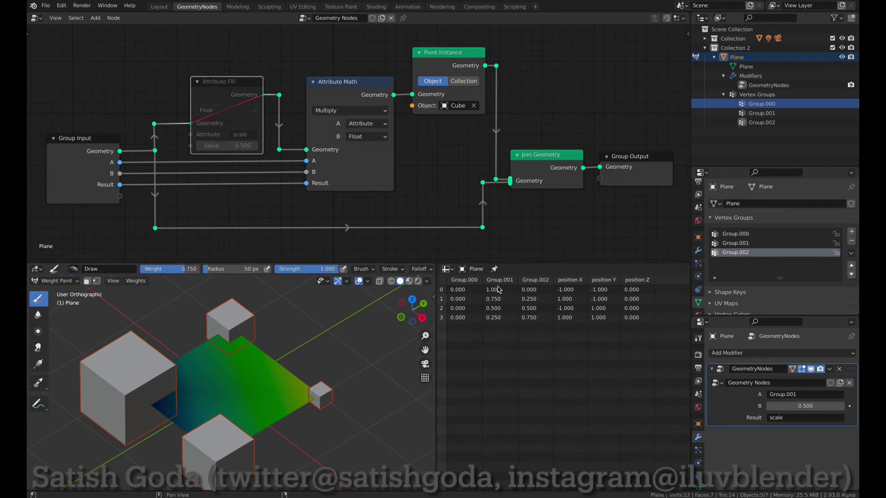
double_click(811, 406)
type("1")
key("Return")
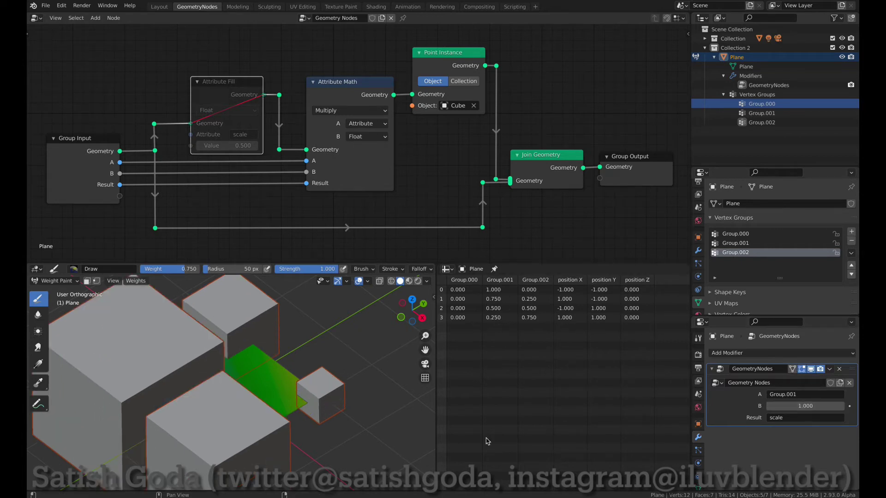
scroll(222, 385, "down", 3)
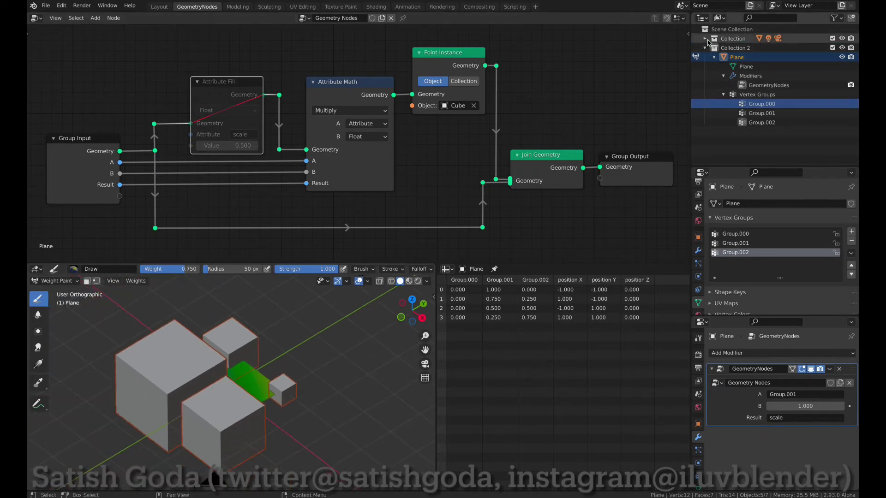
Expand Collection and make the original Cube object visible, inspecting the instances
left_click(706, 39)
left_click(842, 57)
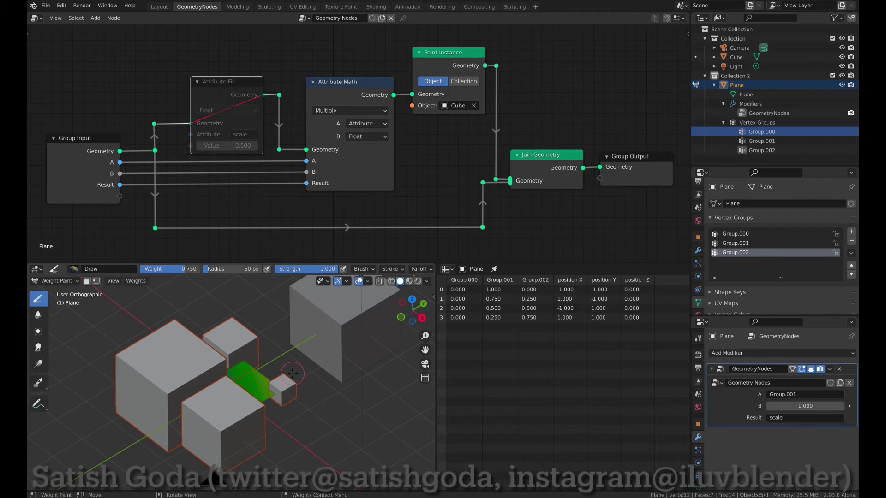
mouse_move(290, 374)
middle_mouse_down()
mouse_move(322, 336)
mouse_move(311, 347)
middle_mouse_up()
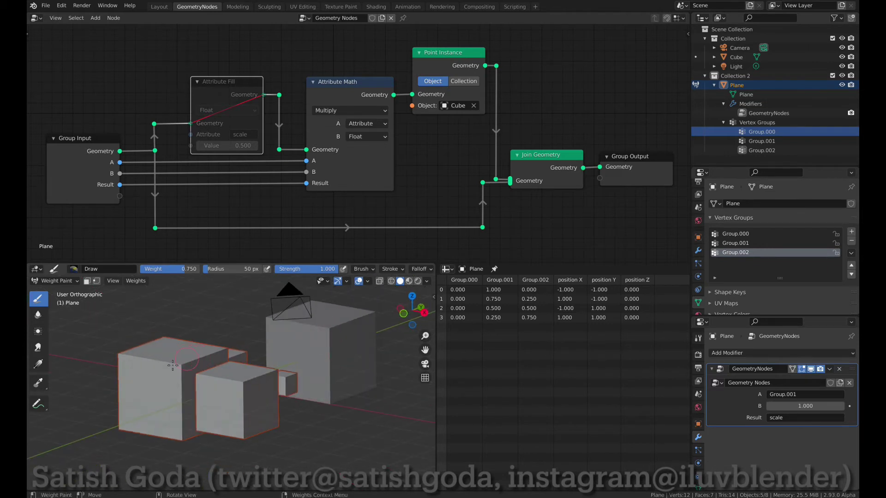
middle_click_drag(237, 372, 277, 346)
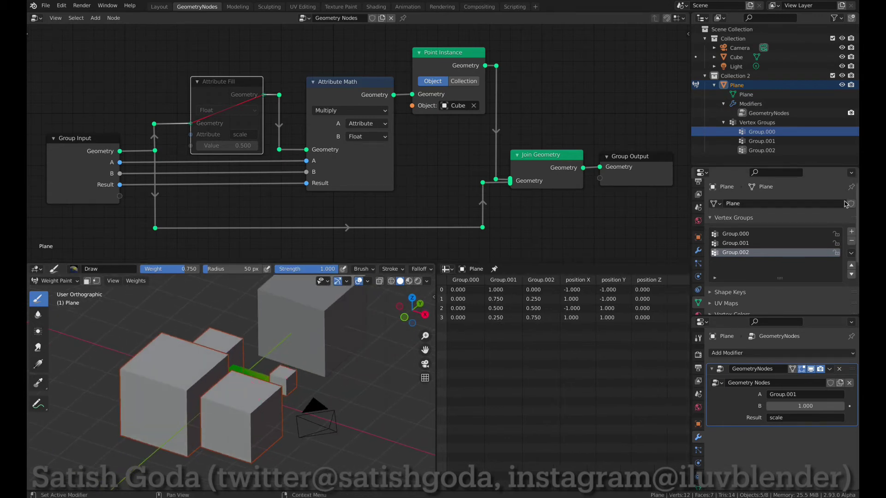
Hide the original Cube and set input A to Group.002
left_click(841, 57)
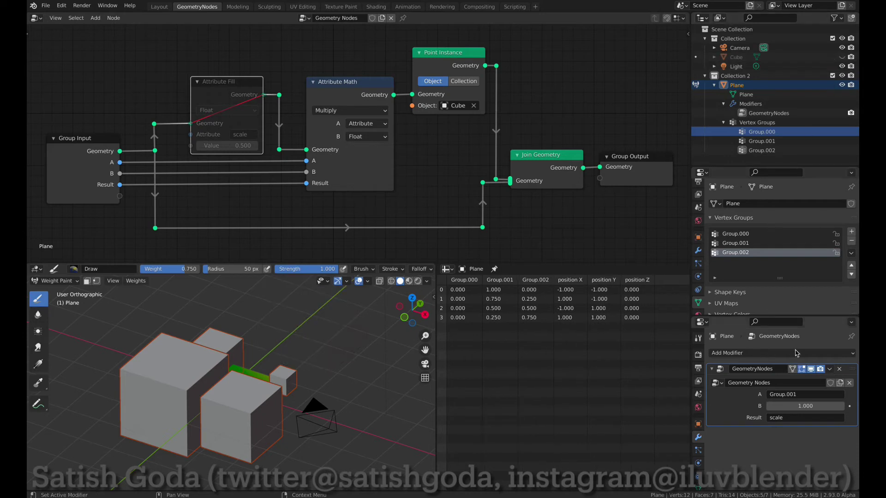
double_click(808, 394)
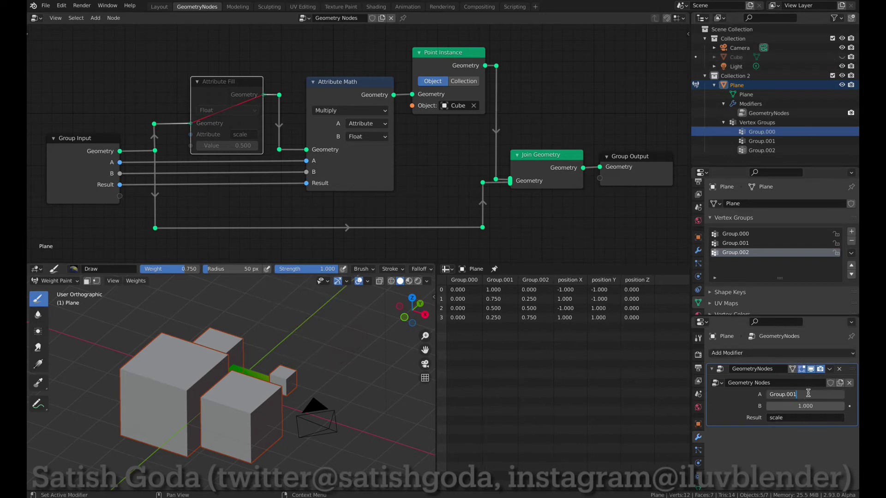
type("2")
key("Return")
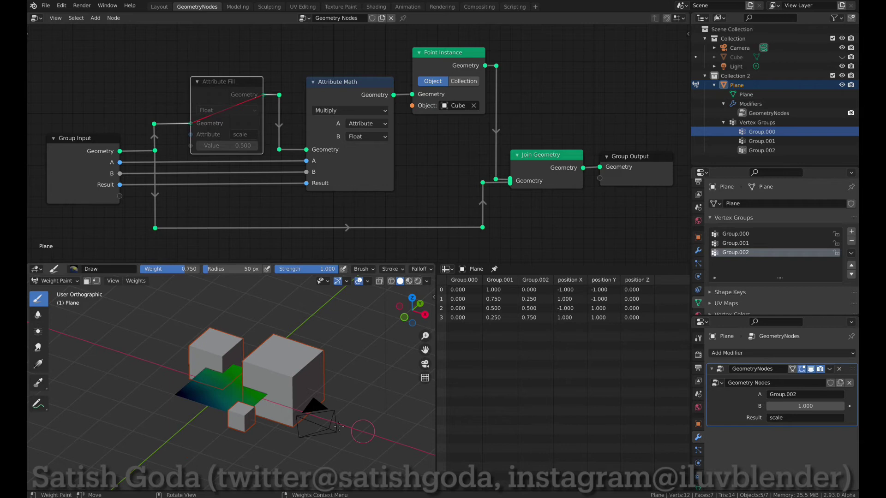
scroll(326, 413, "up", 2)
scroll(327, 414, "up", 1)
scroll(326, 414, "up", 1)
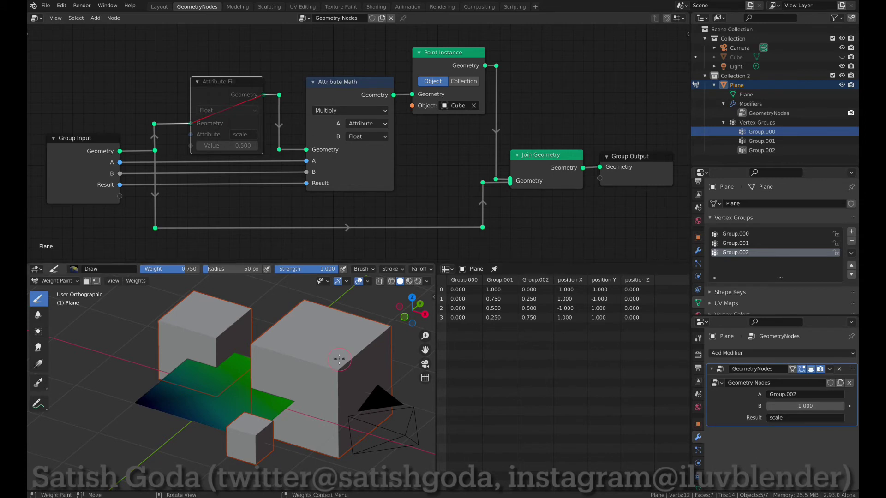
Set multiplier B to 0.5 so the cube instances shrink
middle_click_drag(346, 366, 359, 367)
double_click(802, 405)
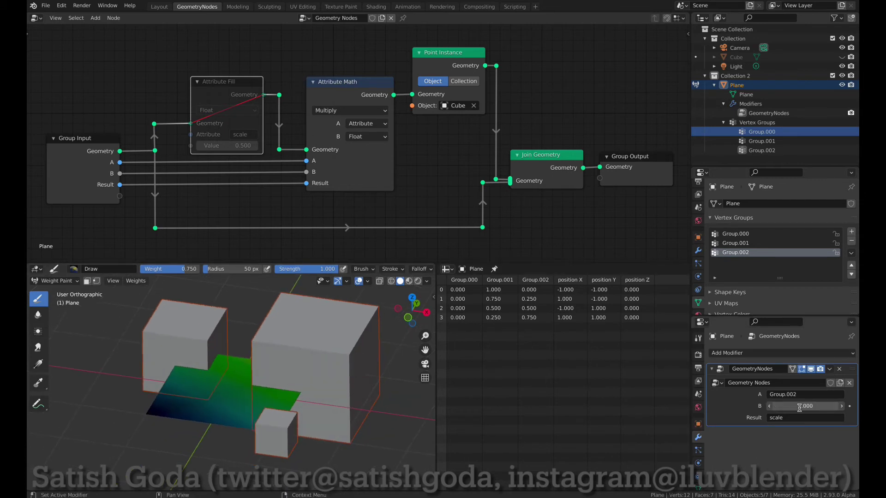
type(".5")
key("Return")
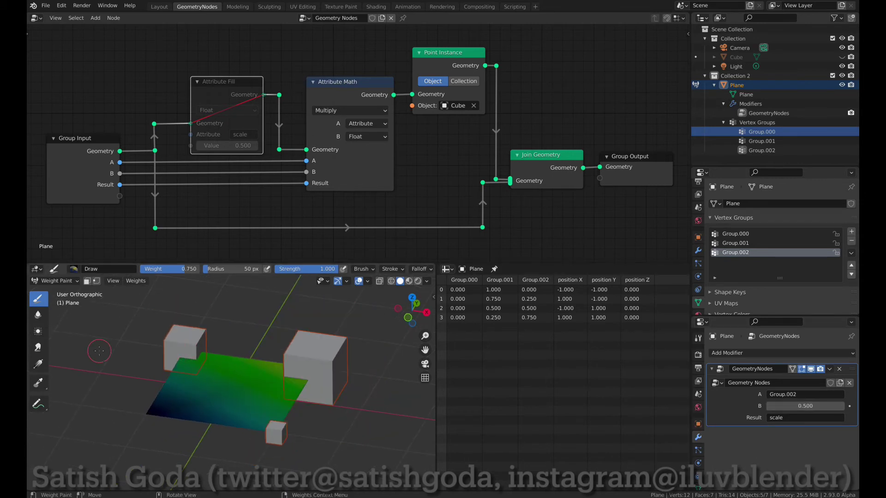
middle_click_drag(346, 365, 352, 368)
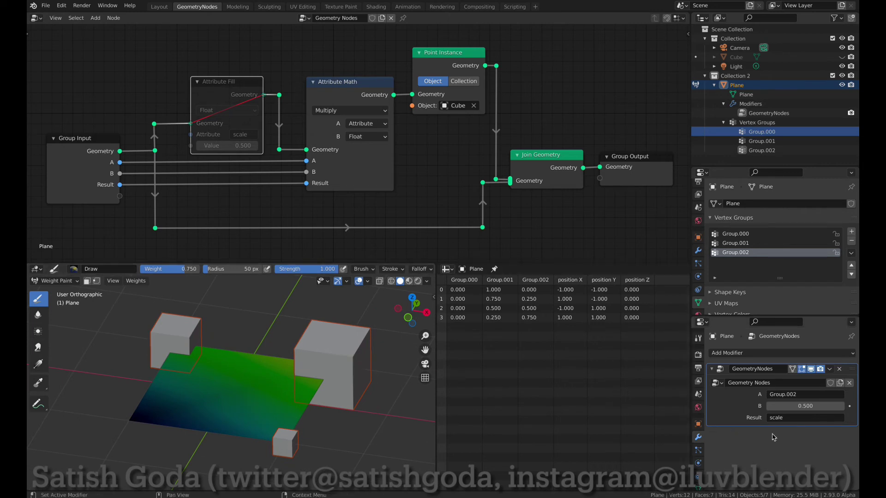
Change the modifier's result attribute from scale to rotation
left_click(802, 419)
type("rotation")
key("Return")
scroll(338, 375, "up", 3)
middle_click_drag(337, 361, 337, 375)
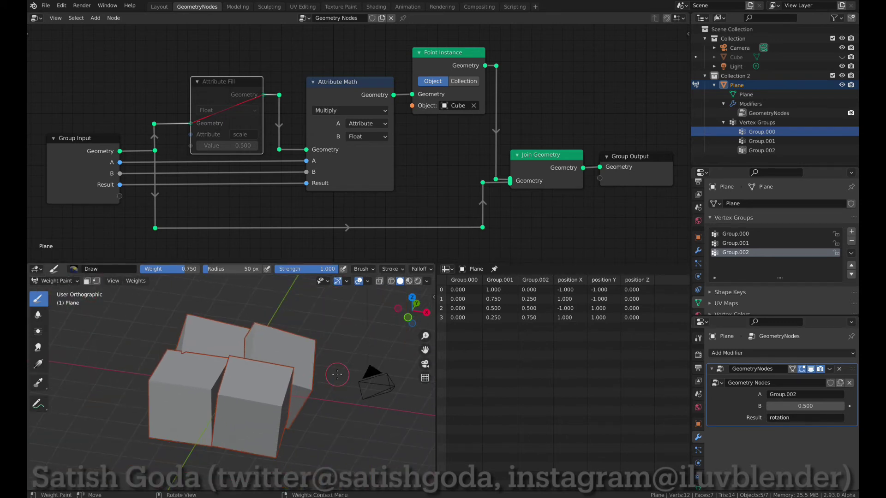
scroll(337, 375, "up", 2)
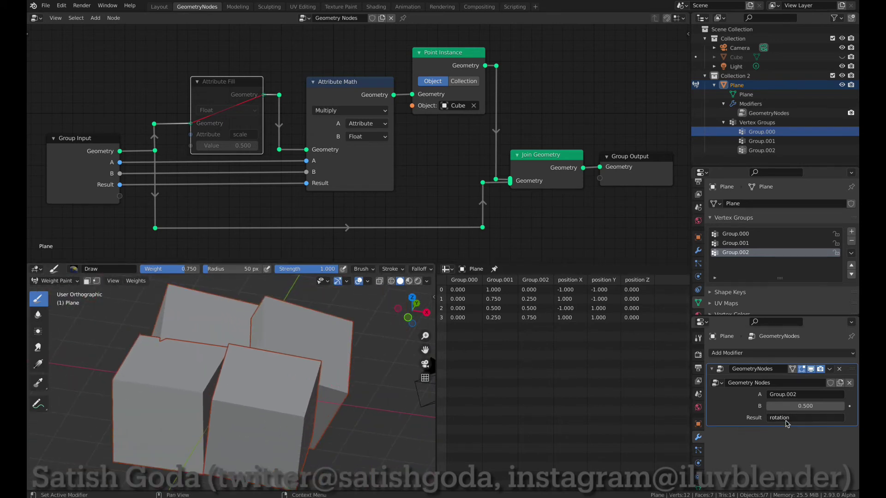
Unmute the Attribute Fill node that sets scale to 0.5
left_click(219, 97)
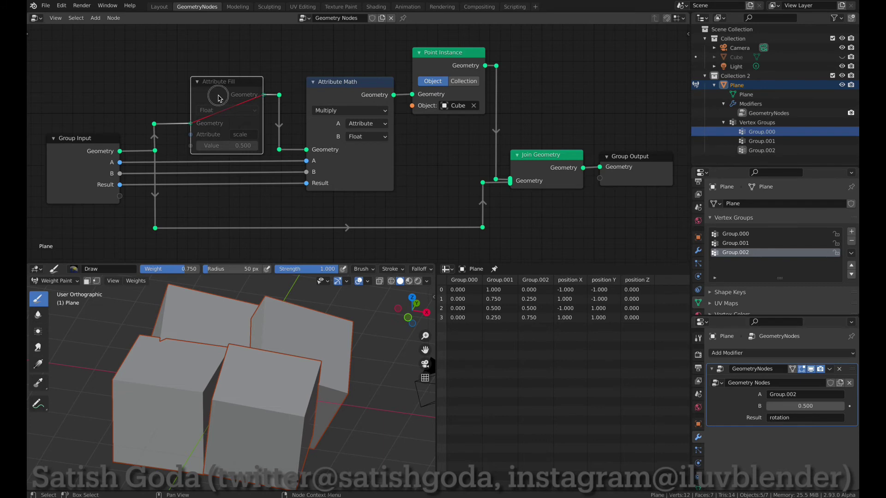
key("m")
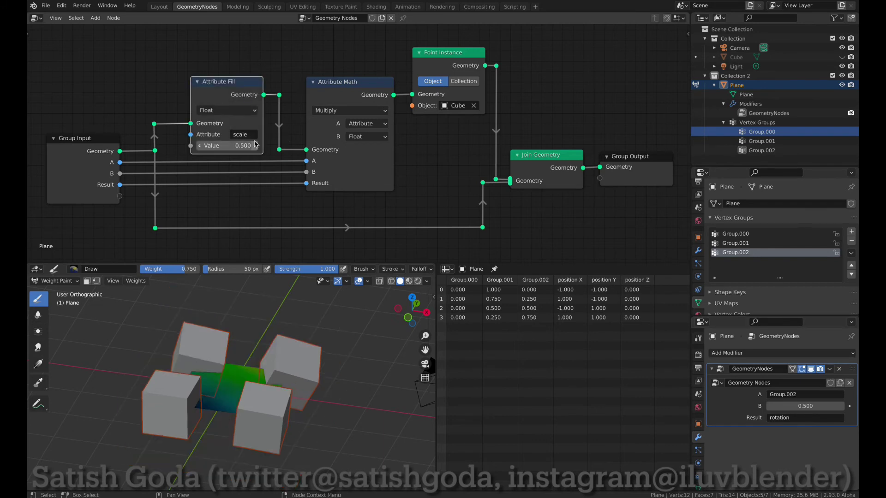
mouse_move(243, 145)
left_mouse_down()
mouse_move(198, 147)
mouse_move(246, 146)
left_mouse_up()
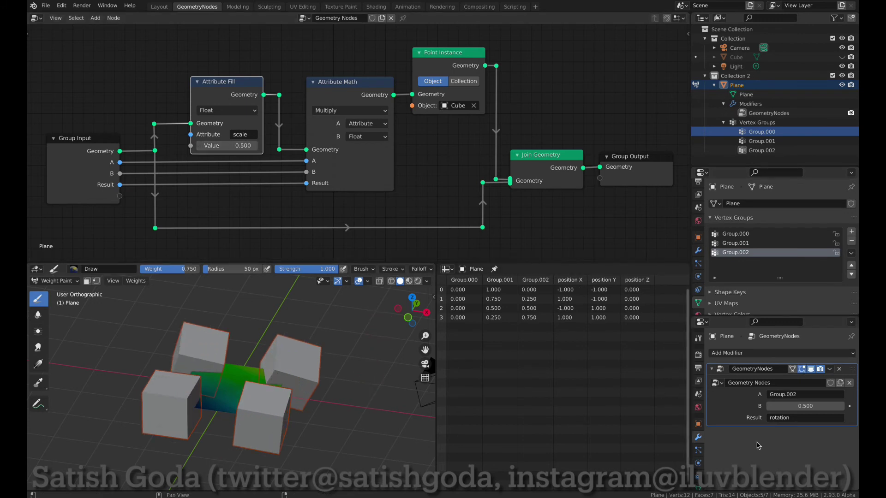
Switch input A to Group.001 and display Group.001's weights on the plane
double_click(820, 395)
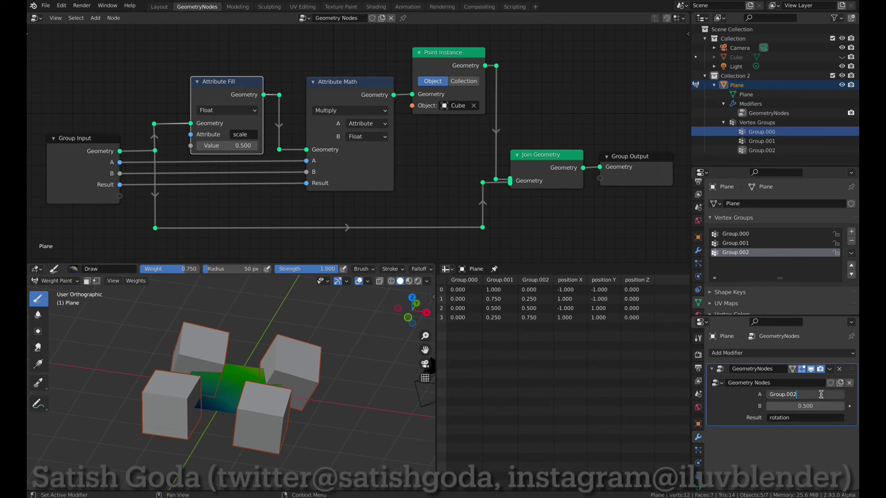
type("1")
key("Return")
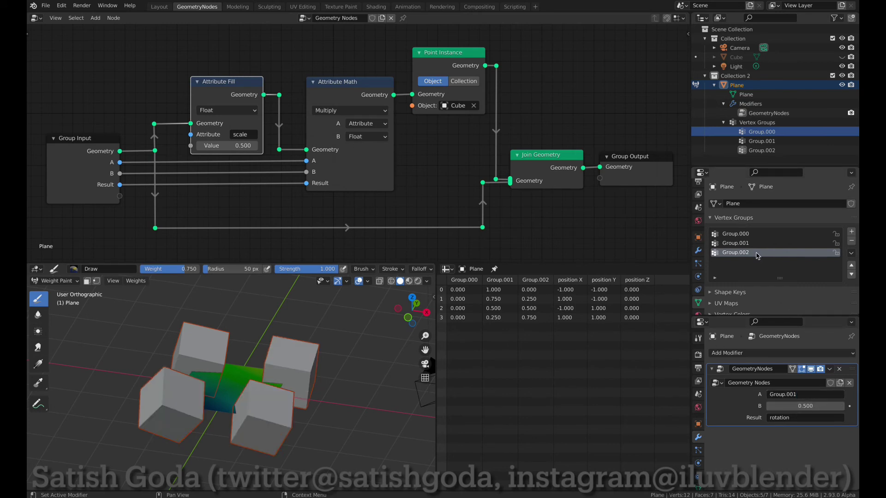
left_click(735, 243)
scroll(305, 396, "up", 2)
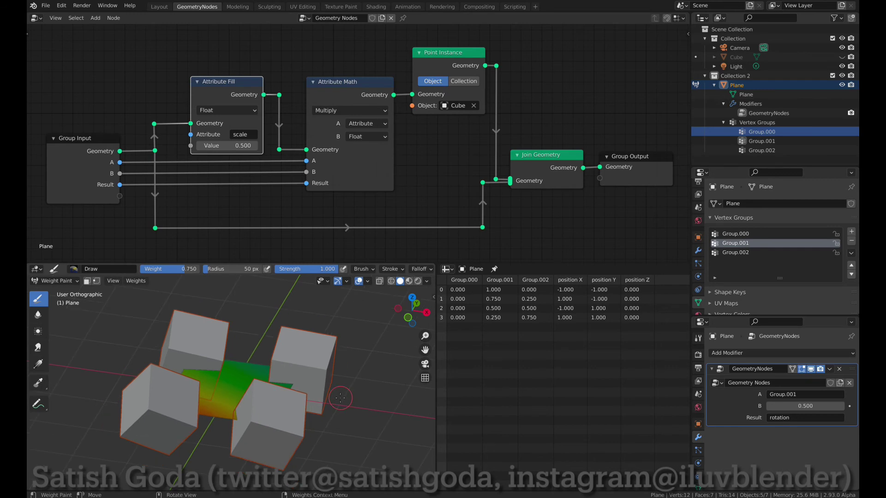
mouse_move(332, 402)
middle_mouse_down()
mouse_move(306, 396)
mouse_move(526, 344)
middle_mouse_up()
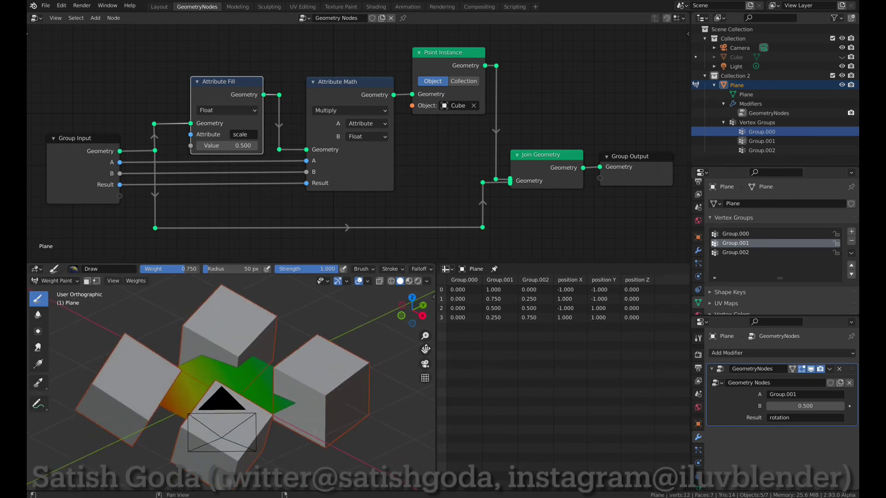